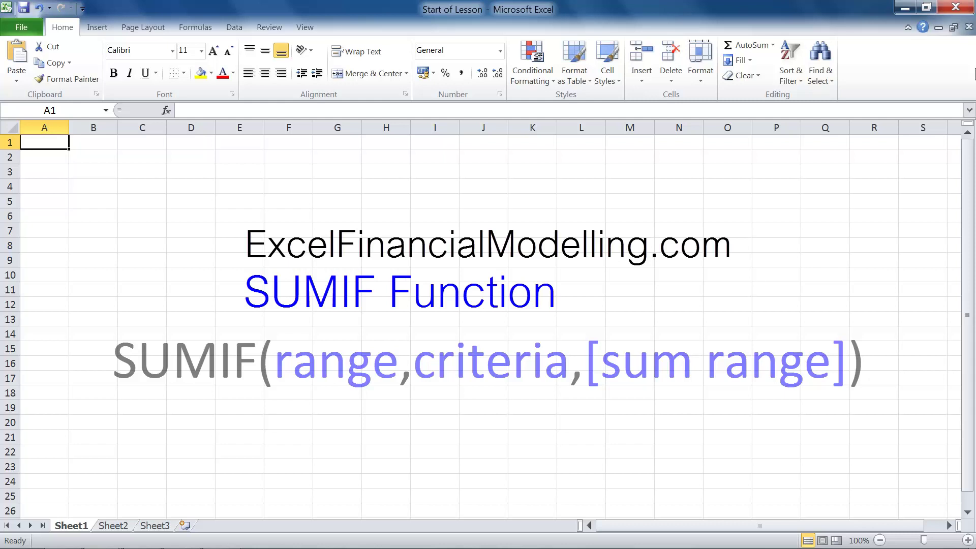
{"action": "type", "text": "1"}
Step: Enter the values 1, 2, 3, 4, 3, 2 across A1:F1
{"action": "key", "text": "Tab"}
{"action": "type", "text": "2"}
{"action": "key", "text": "Tab"}
{"action": "type", "text": "3"}
{"action": "key", "text": "Tab"}
{"action": "type", "text": "4"}
{"action": "key", "text": "Tab"}
{"action": "type", "text": "3"}
{"action": "key", "text": "Tab"}
{"action": "type", "text": "2"}
{"action": "key", "text": "Tab"}
Step: In I1, enter =SUMIF(A1:F1,"=3") to total the values equal to 3
{"action": "key", "text": "Tab"}
{"action": "key", "text": "Tab"}
{"action": "type", "text": "=sumif"}
{"action": "key", "text": "Tab"}
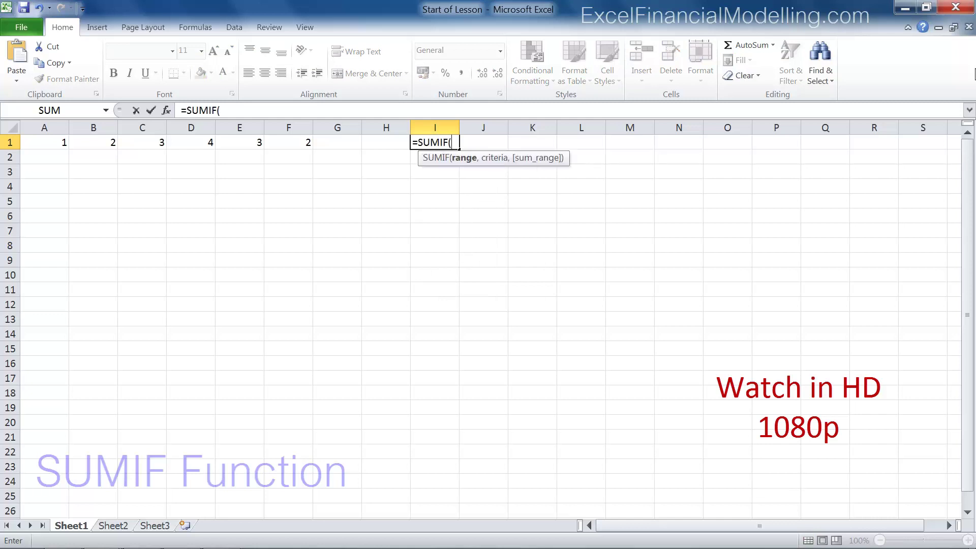
{"action": "key", "text": "ctrl+Left"}
{"action": "key", "text": "ctrl+shift+Left"}
{"action": "type", "text": ","}
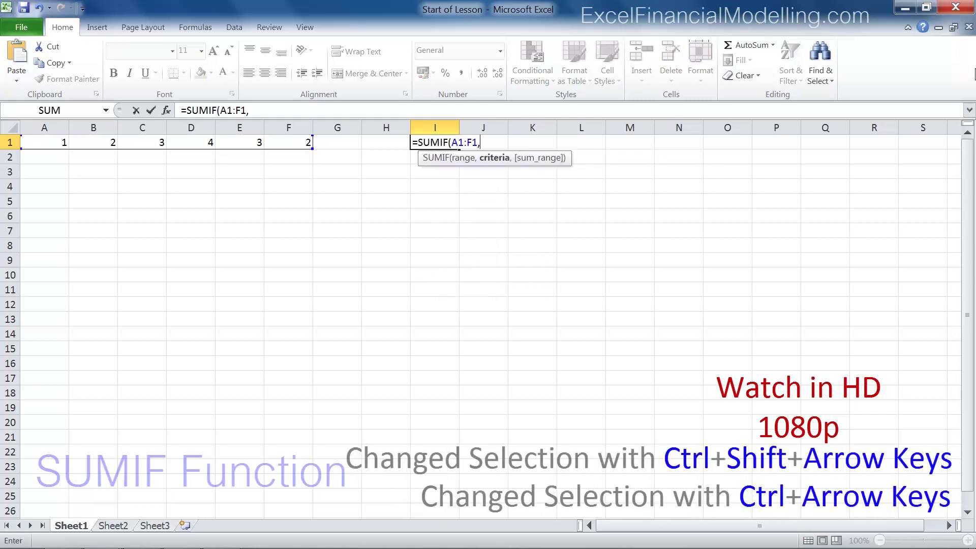
{"action": "type", "text": "\"=3\")"}
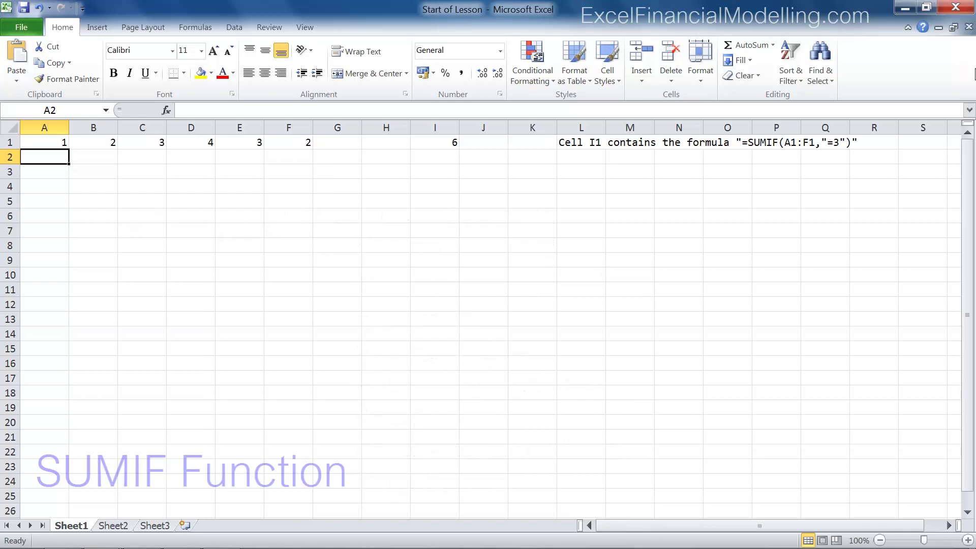
{"action": "type", "text": "1"}
Step: Enter 1, 2, 3, 4, 3, 2 in A2:F2 and set I2 to =SUMIF(A2:F2,3)
{"action": "key", "text": "Tab"}
{"action": "type", "text": "2"}
{"action": "key", "text": "Tab"}
{"action": "type", "text": "3"}
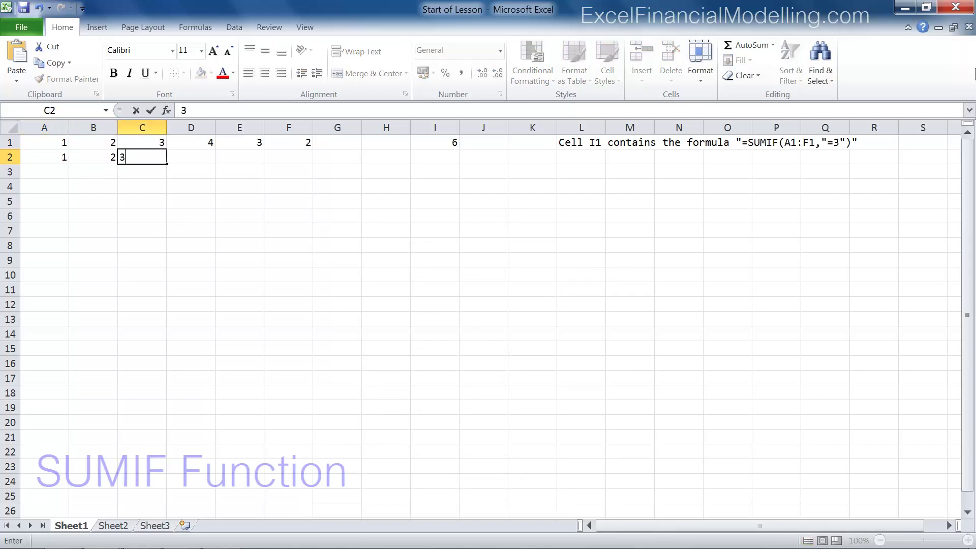
{"action": "key", "text": "Tab"}
{"action": "key", "text": "Tab"}
{"action": "type", "text": "3"}
{"action": "key", "text": "Tab"}
{"action": "type", "text": "2"}
{"action": "key", "text": "Tab"}
{"action": "key", "text": "Tab"}
{"action": "key", "text": "Tab"}
{"action": "type", "text": "=sumi"}
{"action": "key", "text": "Tab"}
{"action": "key", "text": "ctrl+Left"}
{"action": "key", "text": "ctrl+shift+Left"}
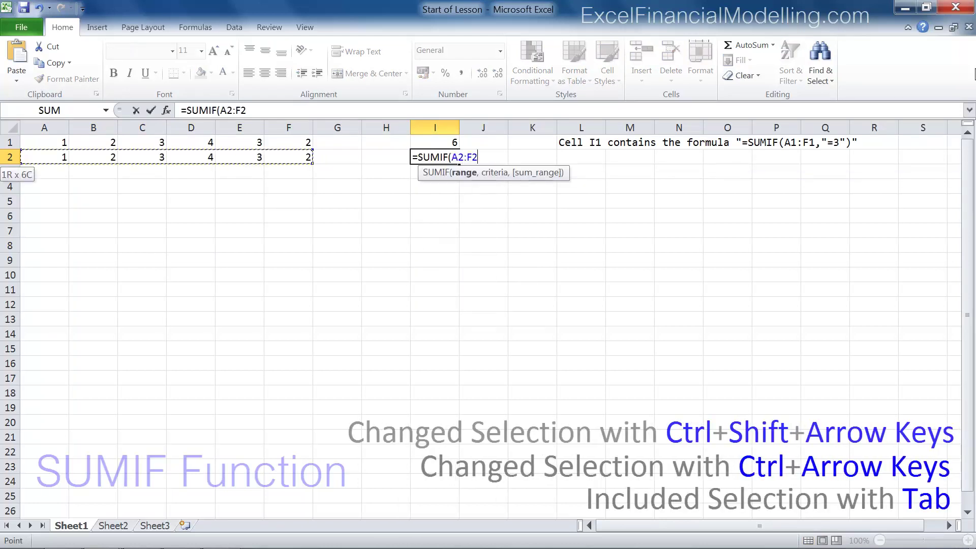
{"action": "type", "text": ",3)"}
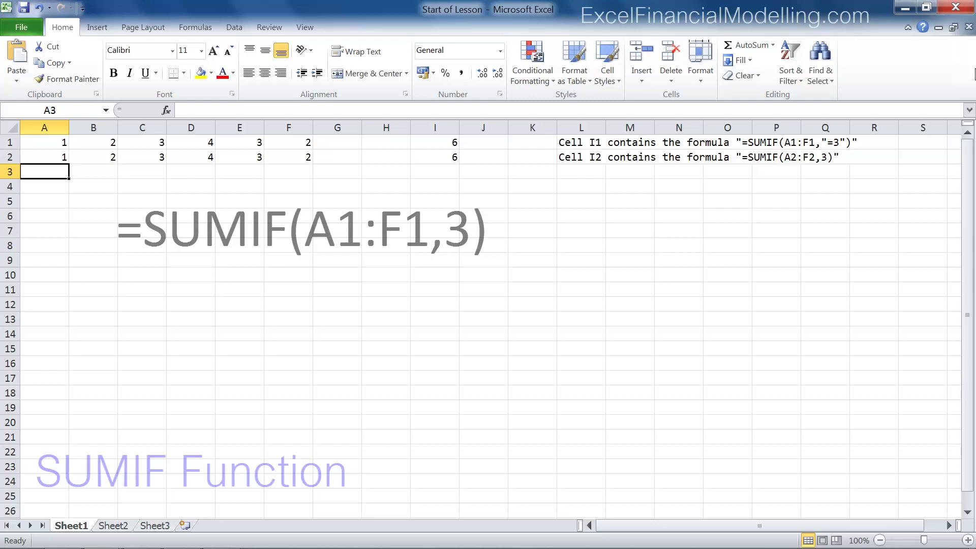
{"action": "type", "text": "100\t50\t-100"}
Step: Enter 100, 50, -100, 0, a blank and 73 across A3:F3
{"action": "key", "text": "Tab"}
{"action": "type", "text": "0"}
{"action": "key", "text": "Tab"}
{"action": "key", "text": "Tab"}
{"action": "type", "text": "73"}
{"action": "key", "text": "Tab"}
{"action": "key", "text": "Tab"}
{"action": "key", "text": "Tab"}
{"action": "type", "text": "=sumi"}
{"action": "key", "text": "Tab"}
Step: In I3, enter =SUMIF(A3:F3,">0") to total only the positive values
{"action": "key", "text": "ctrl+Left"}
{"action": "key", "text": "ctrl+shift+Left"}
{"action": "key", "text": "ctrl+shift+Left"}
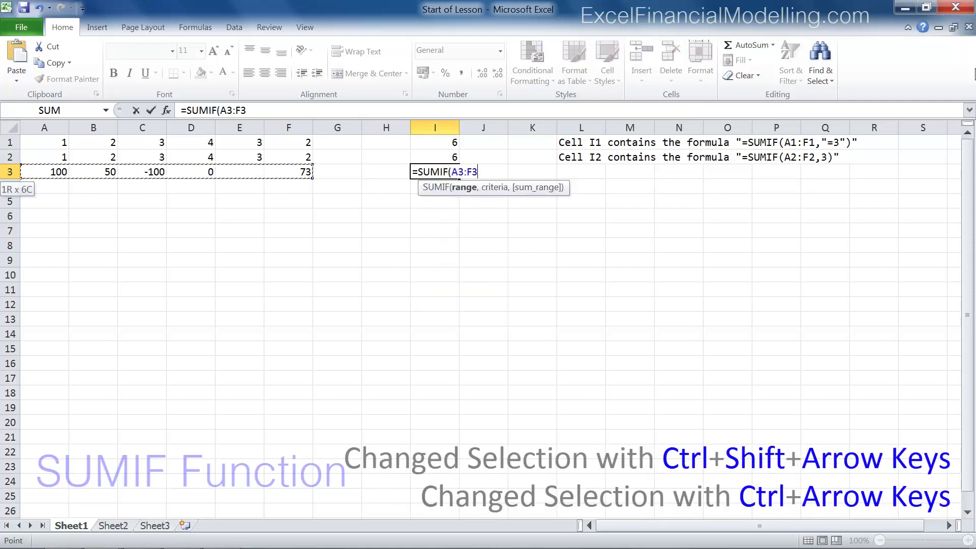
{"action": "type", "text": ",\">0\")"}
{"action": "key", "text": "Return"}
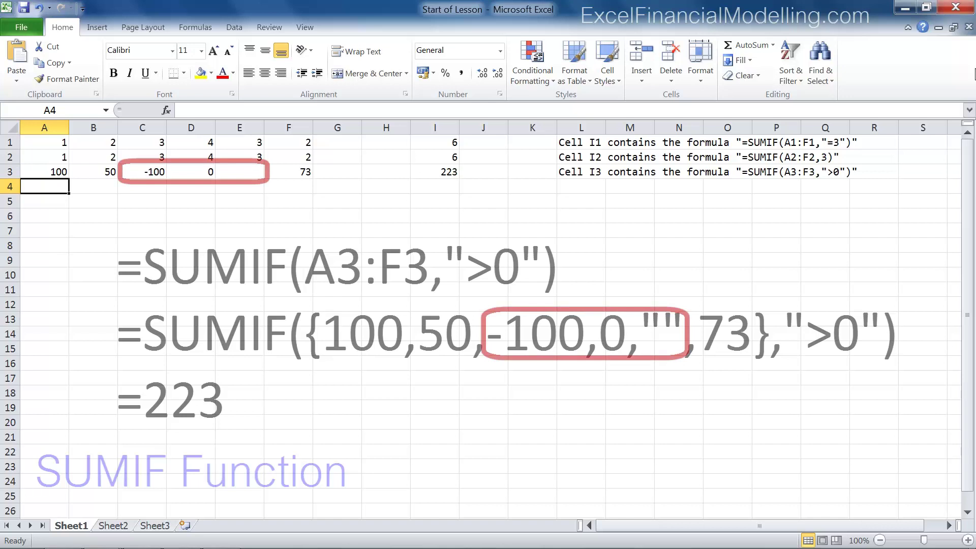
{"action": "type", "text": "Donkey"}
Step: Enter Donkey, 100, 200, 100, -30 in A4:F4 and 100 in H4
{"action": "key", "text": "Tab"}
{"action": "key", "text": "Tab"}
{"action": "type", "text": "100"}
{"action": "key", "text": "Tab"}
{"action": "type", "text": "200\t100"}
{"action": "key", "text": "Tab"}
{"action": "type", "text": "-30"}
{"action": "key", "text": "Tab"}
{"action": "key", "text": "Tab"}
{"action": "type", "text": "100"}
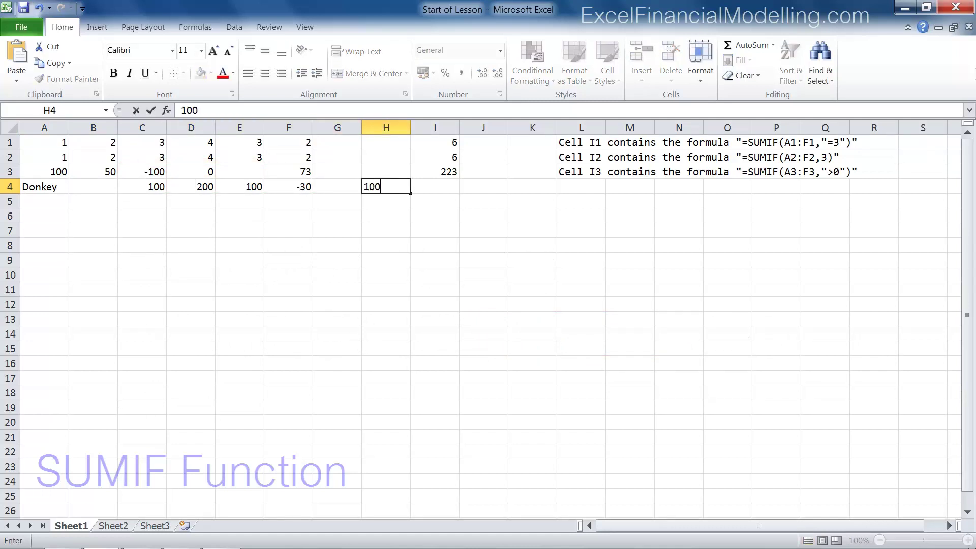
{"action": "key", "text": "Tab"}
{"action": "type", "text": "=sumi"}
{"action": "key", "text": "Tab"}
Step: In I4, enter =SUMIF(A4:F4,"<>"&H4) to skip values equal to H4
{"action": "key", "text": "Left"}
{"action": "key", "text": "ctrl+Left"}
{"action": "key", "text": "ctrl+shift+Left"}
{"action": "key", "text": "ctrl+shift+Left"}
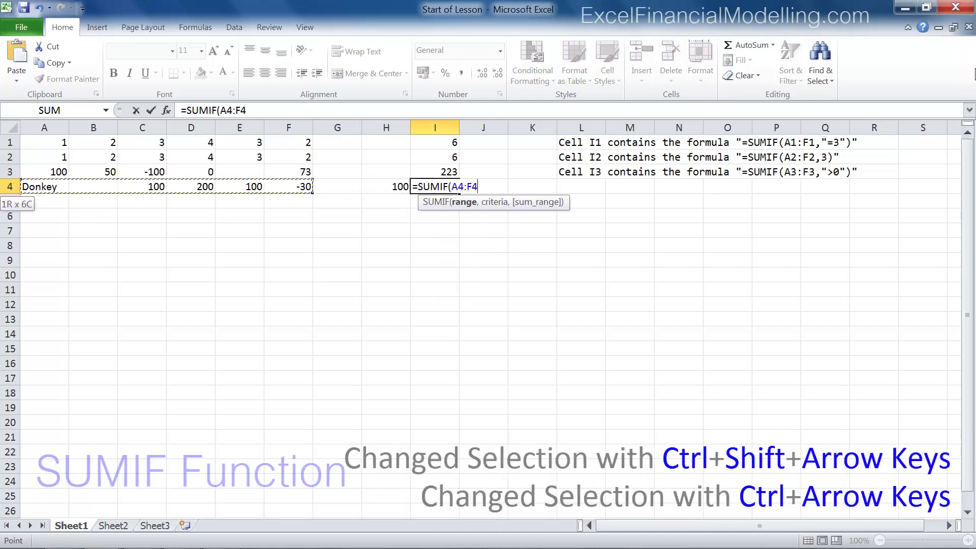
{"action": "type", "text": ",\""}
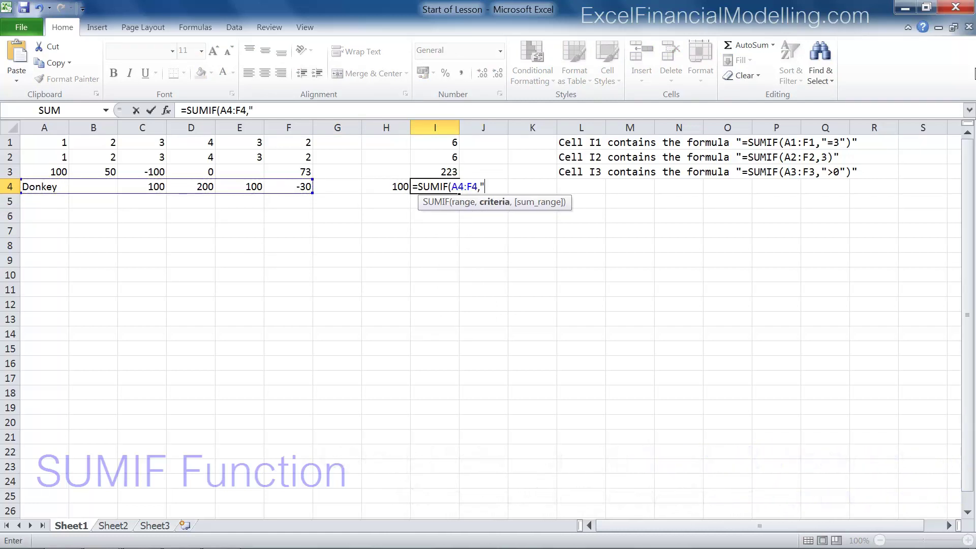
{"action": "type", "text": "<>\""}
{"action": "type", "text": "&"}
{"action": "key", "text": "Left"}
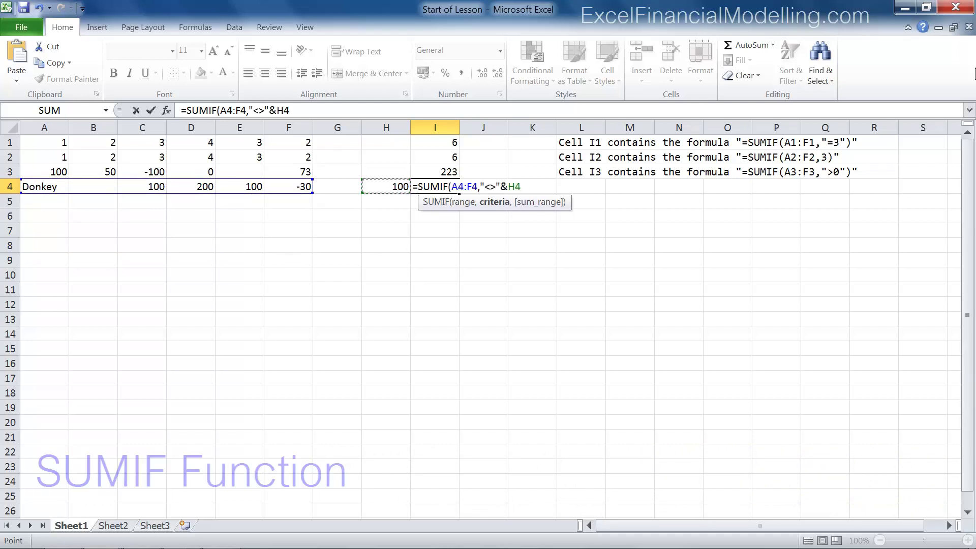
{"action": "key", "text": "Return"}
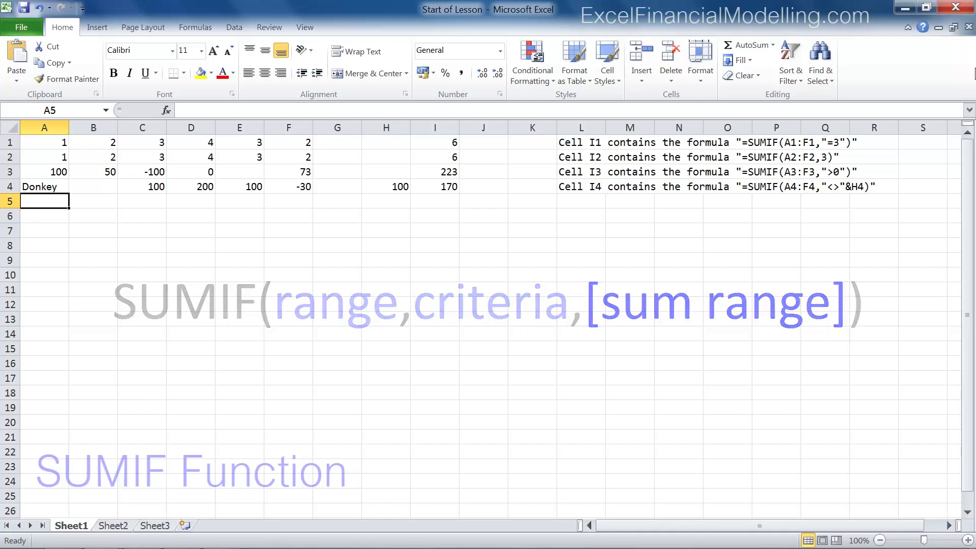
Step: Label A6:F6 alternately Include, Exclude, Include, Exclude, Include, Exclude
{"action": "key", "text": "Down"}
{"action": "type", "text": "Include"}
{"action": "key", "text": "Tab"}
{"action": "type", "text": "Exclude"}
{"action": "key", "text": "Tab"}
{"action": "type", "text": "Include"}
{"action": "key", "text": "Tab"}
{"action": "type", "text": "Exclude"}
{"action": "key", "text": "Tab"}
{"action": "type", "text": "Include"}
{"action": "key", "text": "Tab"}
{"action": "type", "text": "Exclude"}
{"action": "key", "text": "Return"}
{"action": "type", "text": "100"}
Step: Enter the amounts in A7:F7, starting with 100 in A7
{"action": "key", "text": "Tab"}
{"action": "type", "text": "200400"}
{"action": "key", "text": "Tab"}
{"action": "type", "text": "500\t500\t500"}
{"action": "key", "text": "Tab"}
{"action": "type", "text": "=sumi"}
Step: In I7, enter =SUMIF(A6:F6,"Include",A7:F7) to total the Include amounts
{"action": "key", "text": "Tab"}
{"action": "key", "text": "Up"}
{"action": "key", "text": "ctrl+Left"}
{"action": "key", "text": "ctrl+shift+Left"}
{"action": "type", "text": ",\"Include\","}
{"action": "key", "text": "ctrl+Left"}
{"action": "key", "text": "ctrl+Left"}
{"action": "key", "text": "ctrl+shift+Right"}
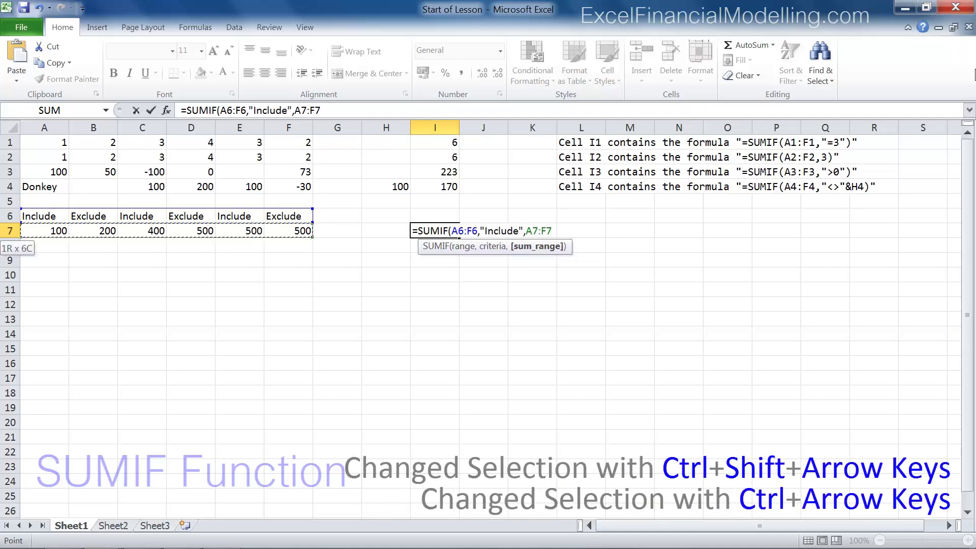
{"action": "key", "text": "Return"}
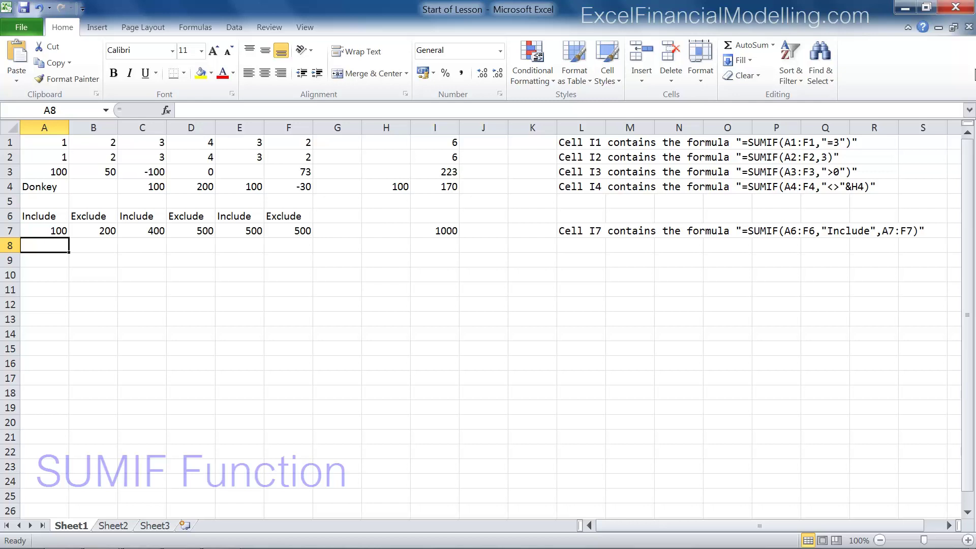
Step: Fill A10:C11 with Yes/No entries and A13:F15 with a block of 10s
{"action": "key", "text": "Down"}
{"action": "key", "text": "Down"}
{"action": "type", "text": "Yes"}
{"action": "key", "text": "Tab"}
{"action": "type", "text": "No"}
{"action": "key", "text": "Tab"}
{"action": "type", "text": "Yes No\tYes\tNo"}
{"action": "key", "text": "Down"}
{"action": "type", "text": "10\t10\t10\t10\t10\t10 10\t10\t10\t10\t10\t10 10\t10\t10\t10\t10\t10"}
{"action": "key", "text": "Right"}
{"action": "key", "text": "Right"}
{"action": "key", "text": "Up"}
{"action": "key", "text": "Up"}
{"action": "type", "text": "=sumif"}
Step: In I13, enter =SUMIF(A10:C11,"<>No",A13) to sum entries not marked No
{"action": "key", "text": "Tab"}
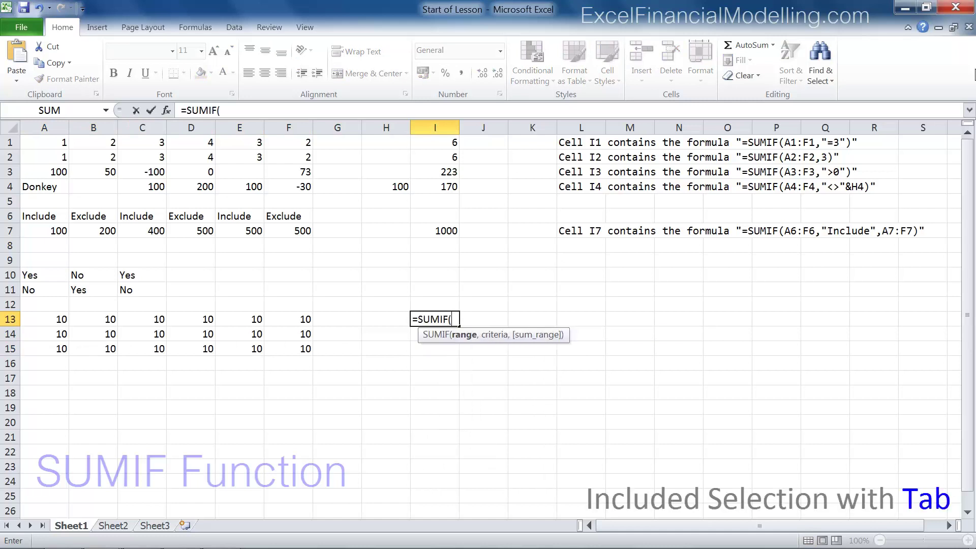
{"action": "key", "text": "Up"}
{"action": "key", "text": "Up"}
{"action": "key", "text": "ctrl+Left"}
{"action": "key", "text": "ctrl+shift+Left"}
{"action": "key", "text": "ctrl+shift+Up"}
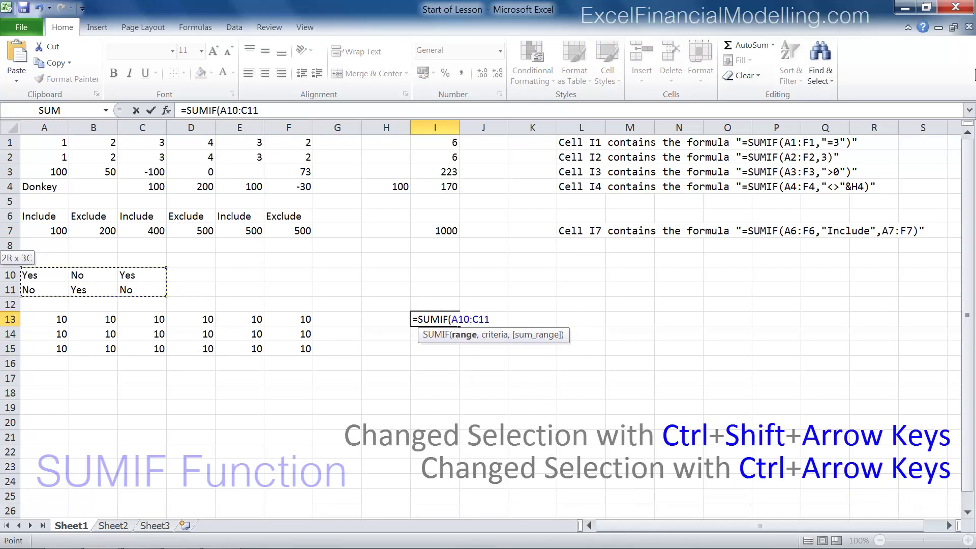
{"action": "type", "text": ",\"<>No\","}
{"action": "key", "text": "ctrl+Left"}
{"action": "key", "text": "ctrl+Left"}
{"action": "key", "text": "Return"}
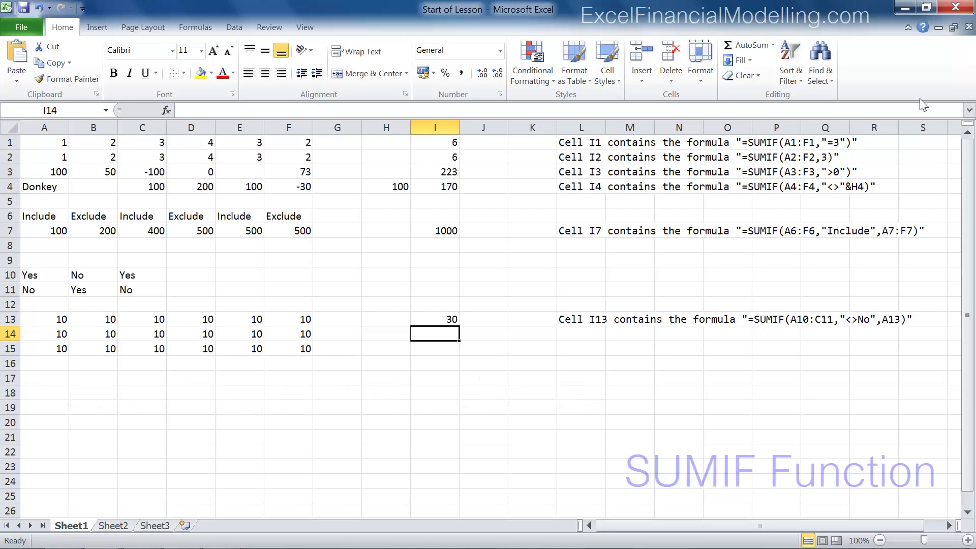
Step: Change I13's sum range from A13 to A13:F15, then reopen the formula to check it
{"action": "left_click", "coordinate": [451, 321]}
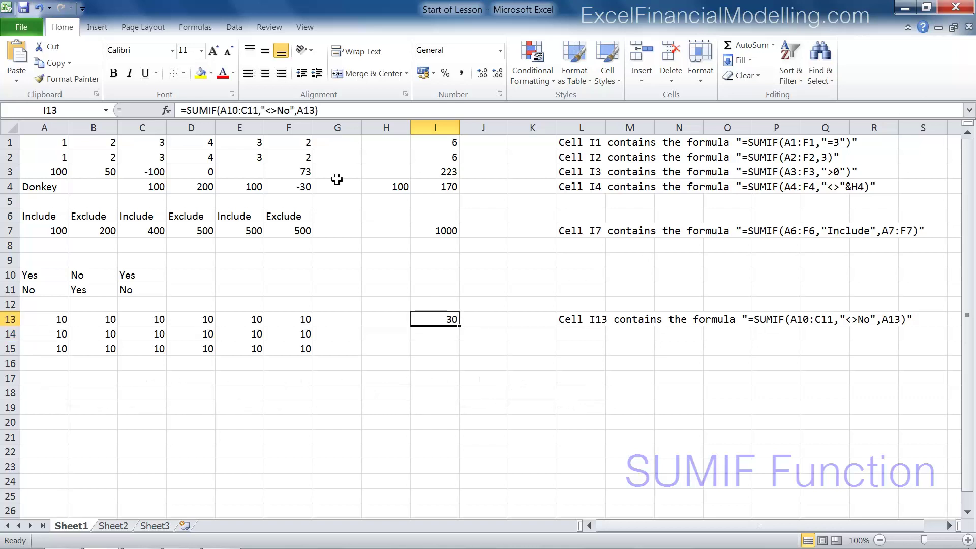
{"action": "double_click", "coordinate": [307, 111]}
{"action": "left_click_drag", "start_coordinate": [60, 319], "coordinate": [276, 349]}
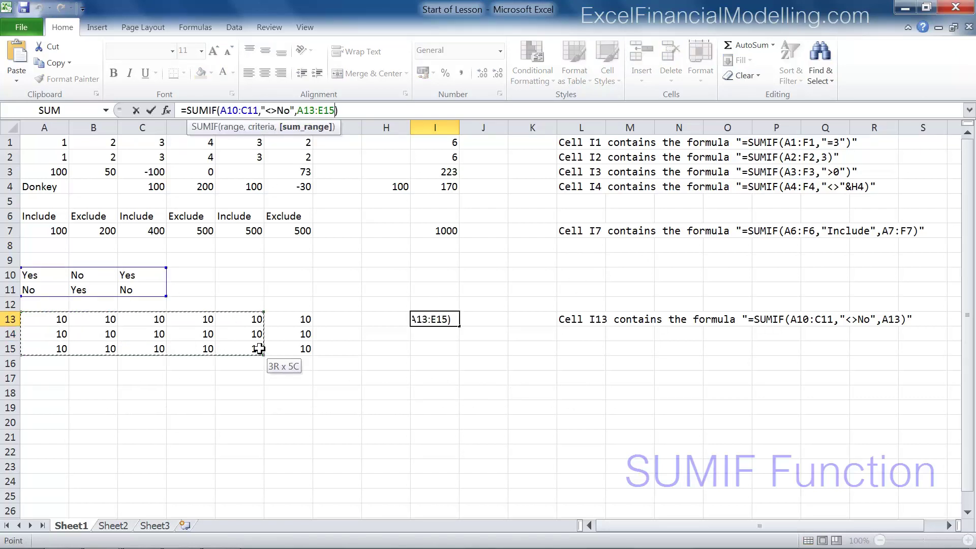
{"action": "key", "text": "Return"}
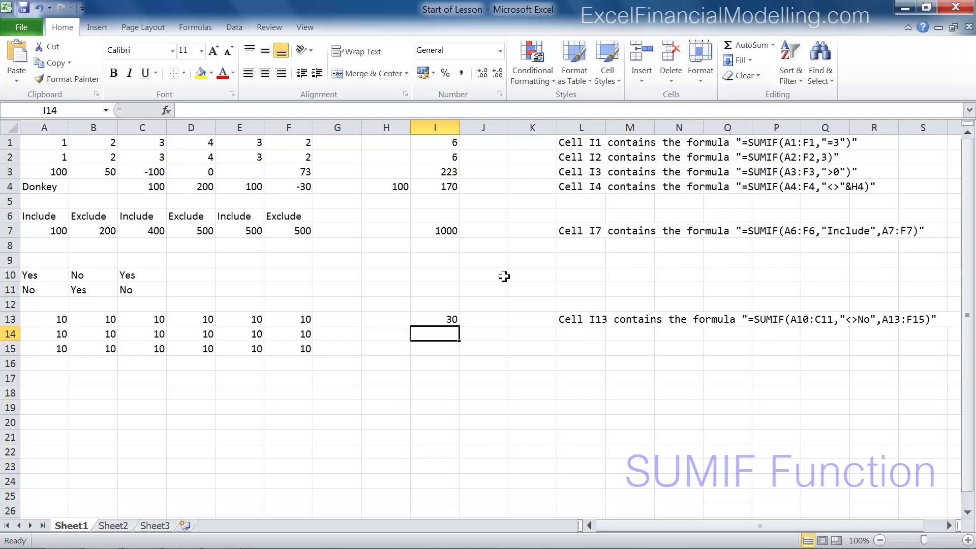
{"action": "left_click", "coordinate": [450, 319]}
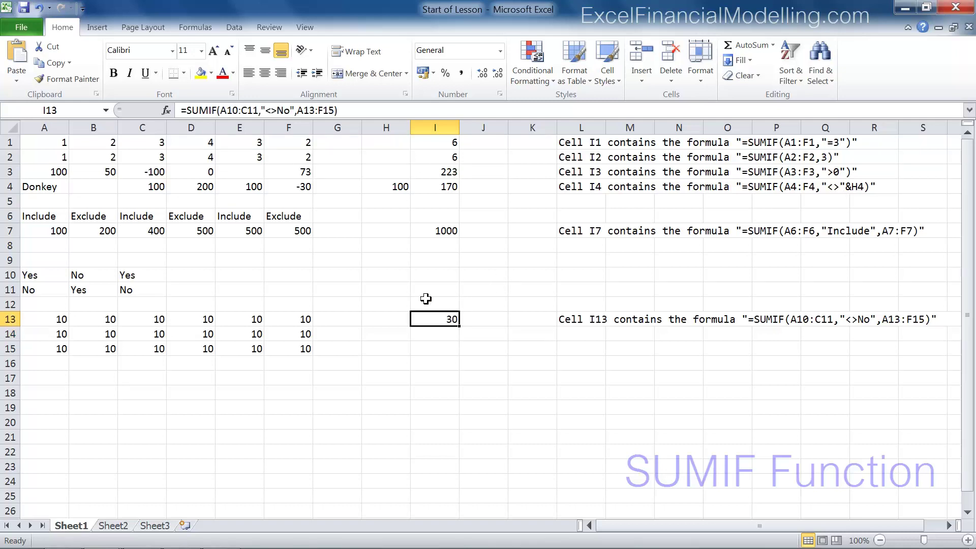
{"action": "left_click", "coordinate": [208, 111]}
Step: Open the SUMIF help article from the formula tooltip and maximize its window
{"action": "left_click", "coordinate": [209, 129]}
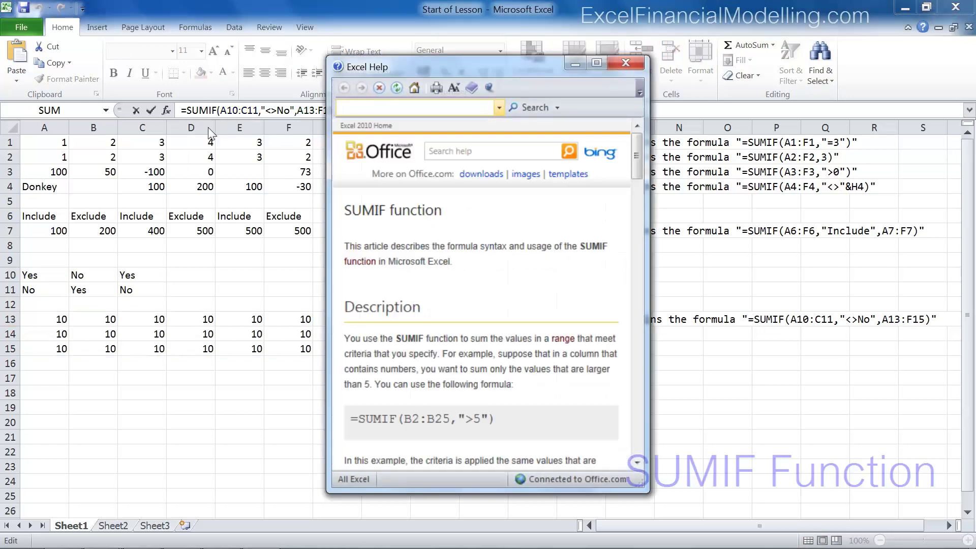
{"action": "left_click", "coordinate": [598, 64]}
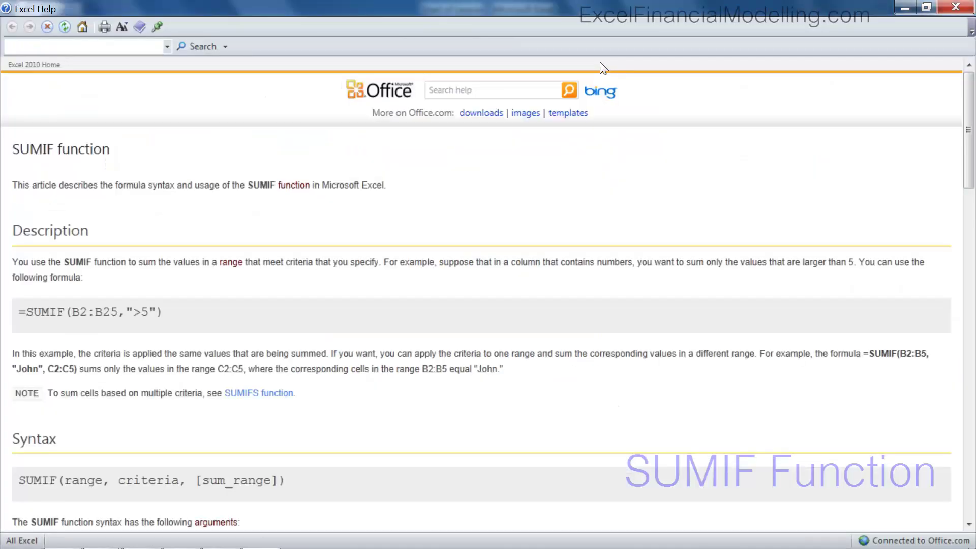